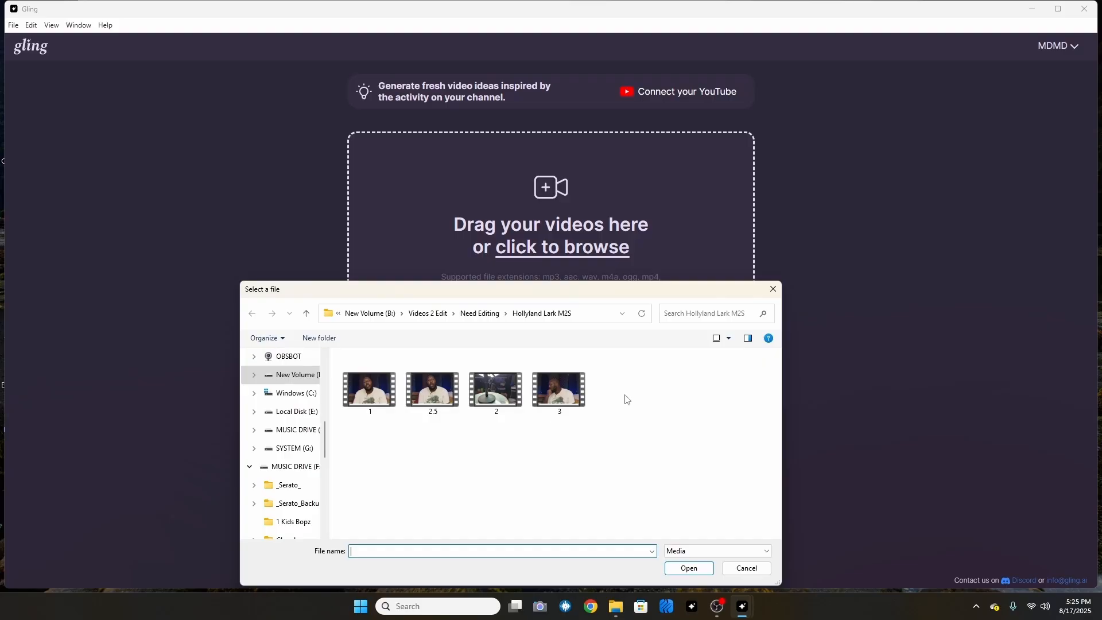
# - Create an Edit with AI project from clips 1, 2.5, 2 and 3, enhanced with silence, bad-take and filler-word cuts plus the Like & Subscribe button
pyautogui.moveTo(627, 399); pyautogui.dragTo(373, 392)
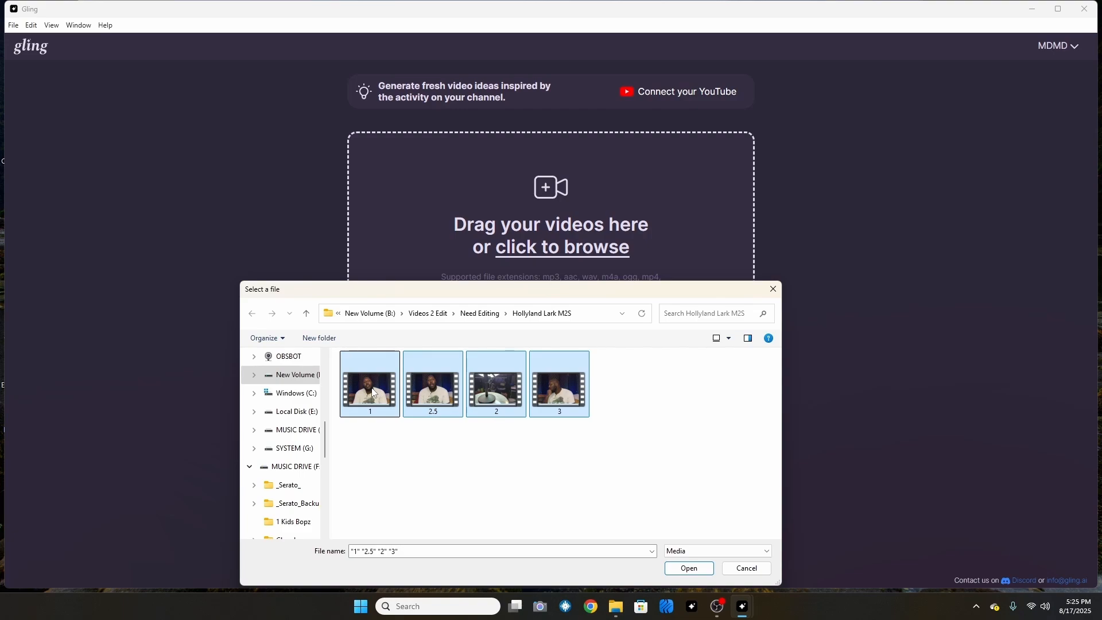
pyautogui.moveTo(373, 391); pyautogui.dragTo(445, 202)
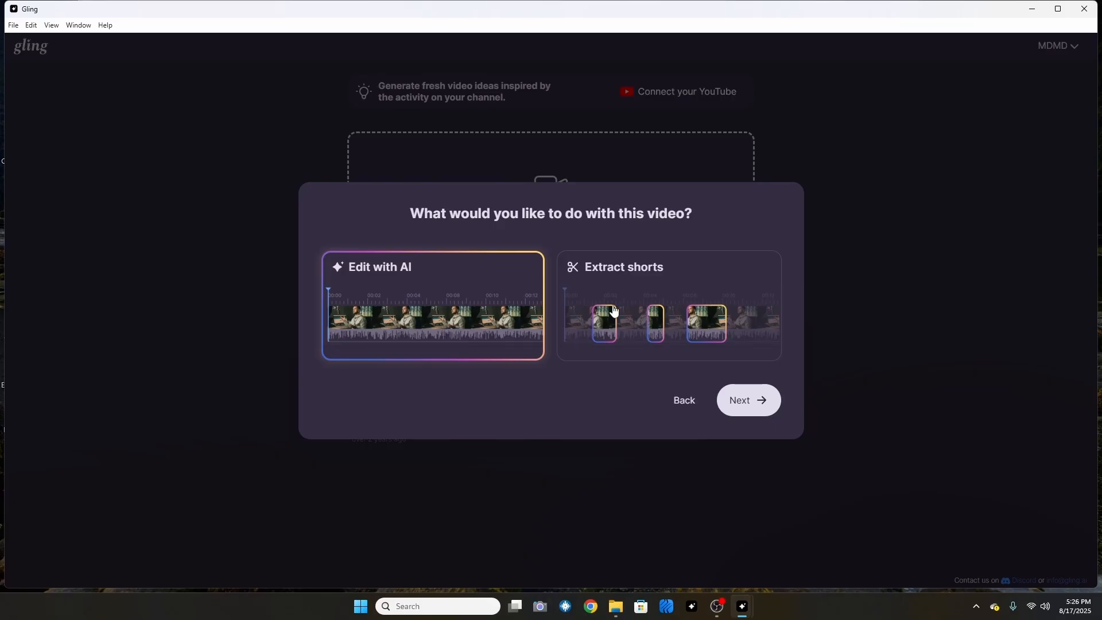
pyautogui.click(754, 400)
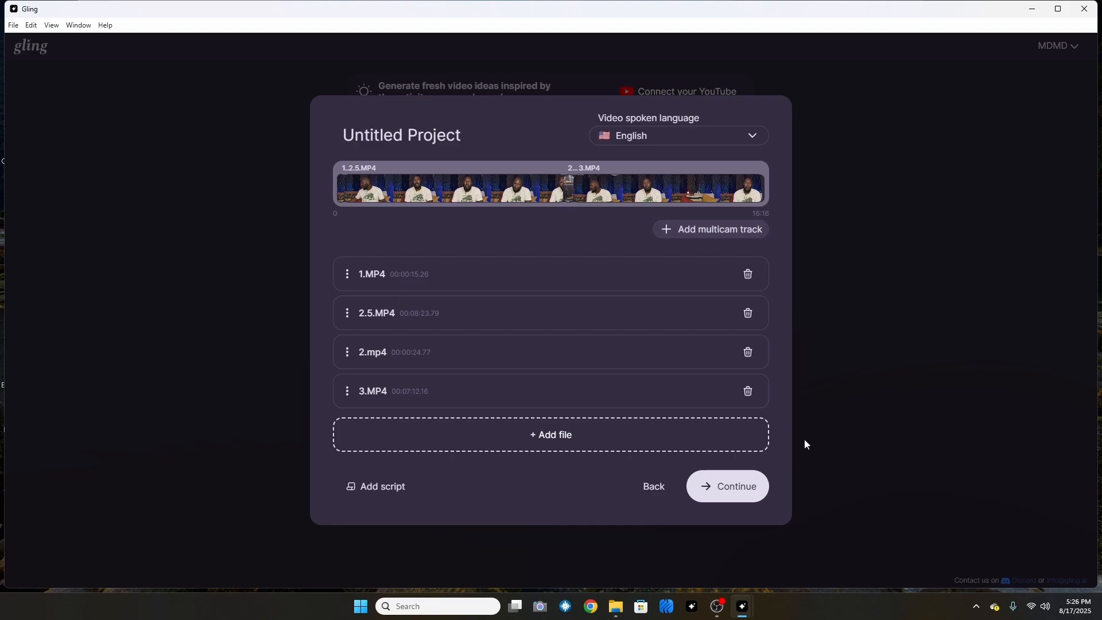
pyautogui.click(738, 490)
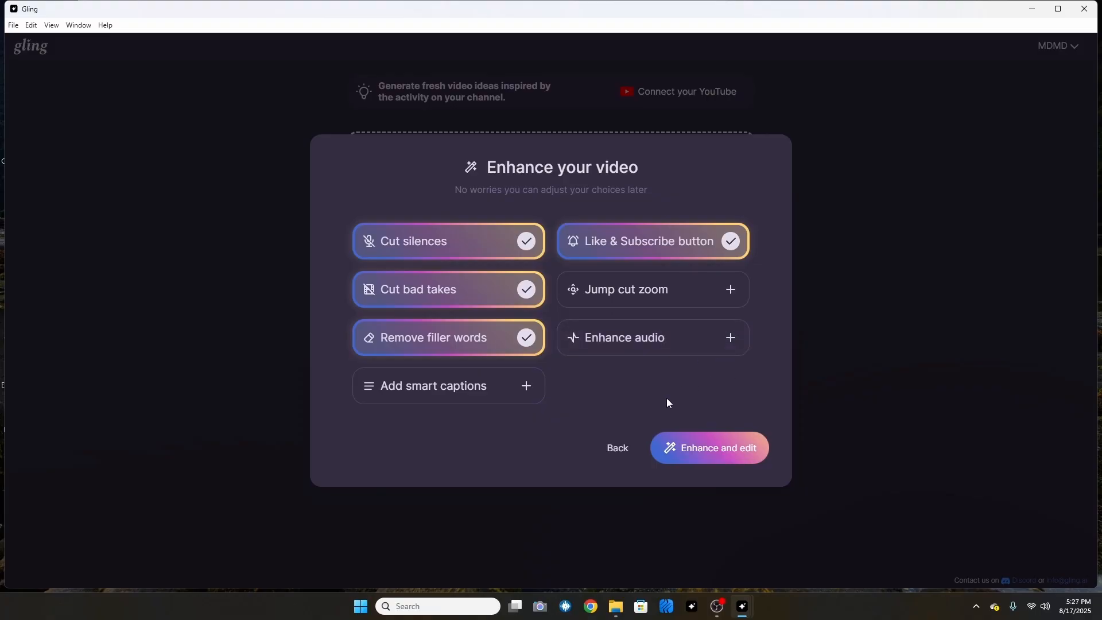
pyautogui.click(718, 448)
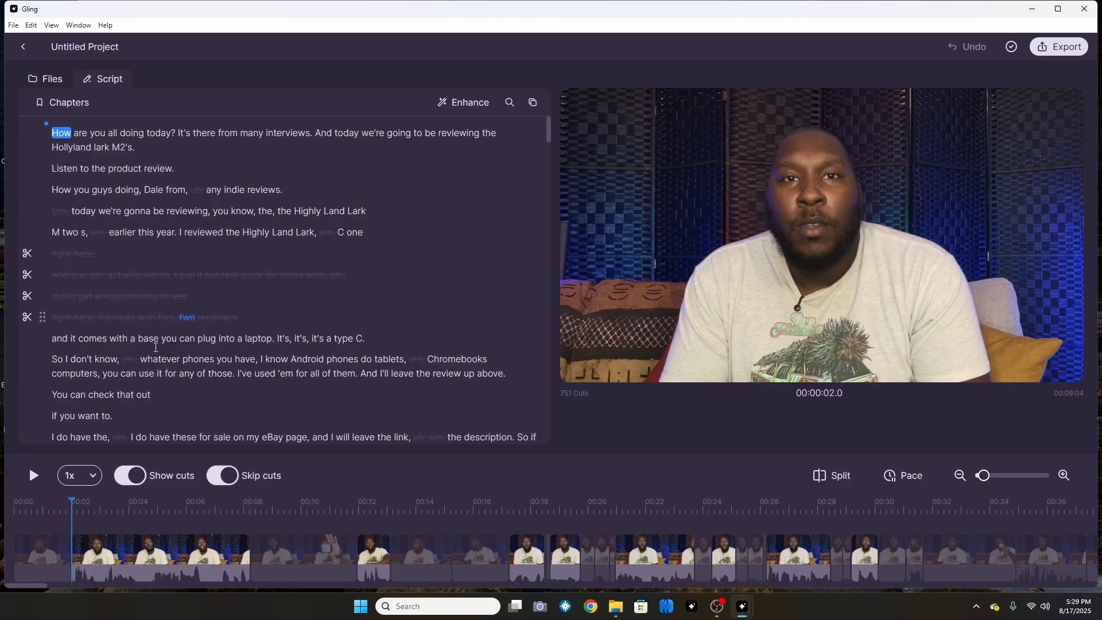
# - Play back the AI-edited video with cuts skipped and review the kept and removed lines in the script
pyautogui.scroll(-3, 197, 341)
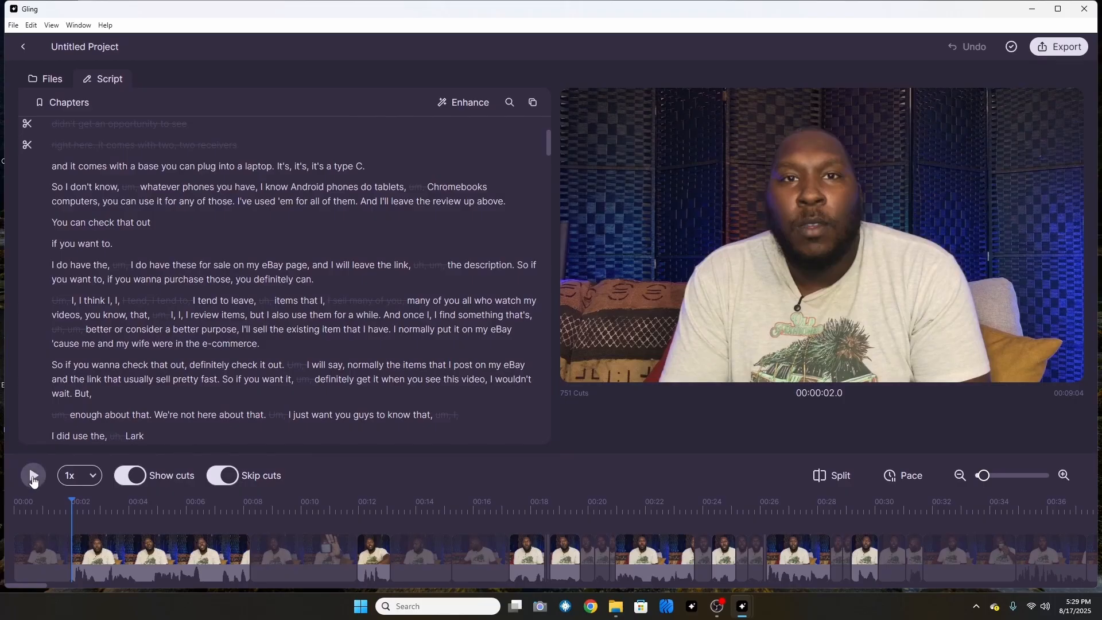
pyautogui.click(33, 479)
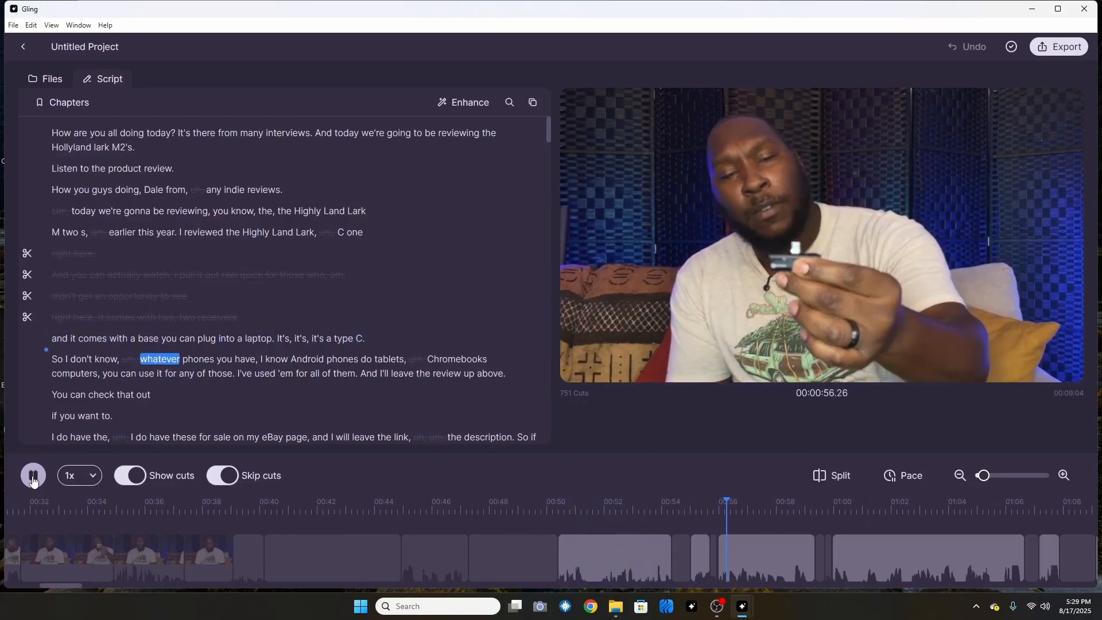
pyautogui.click(969, 477)
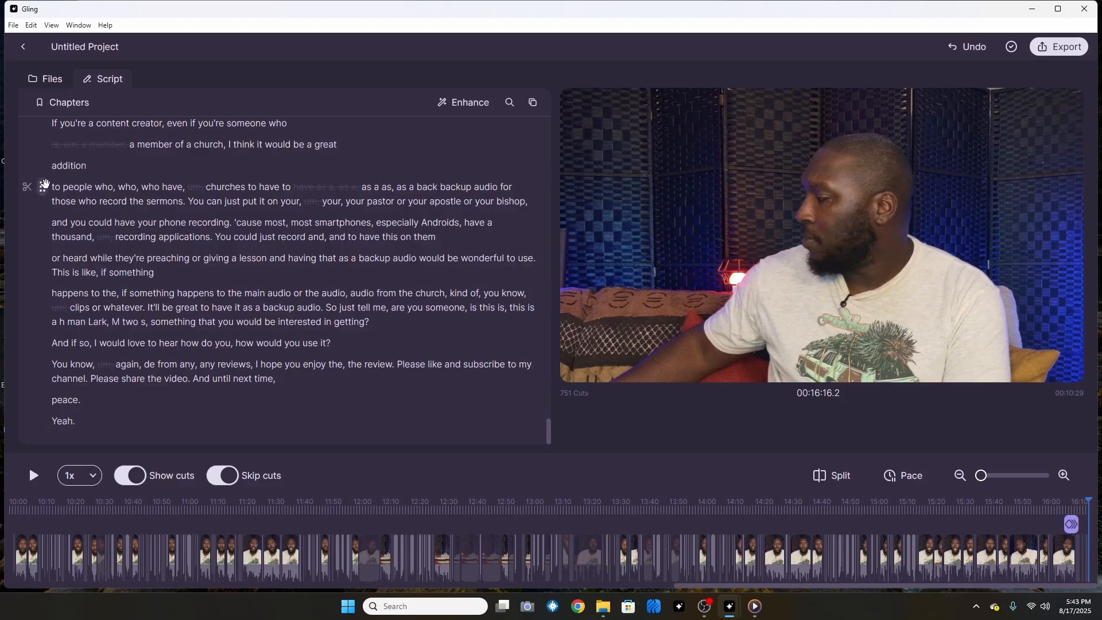
pyautogui.scroll(2, 51, 187)
pyautogui.scroll(9, 51, 187)
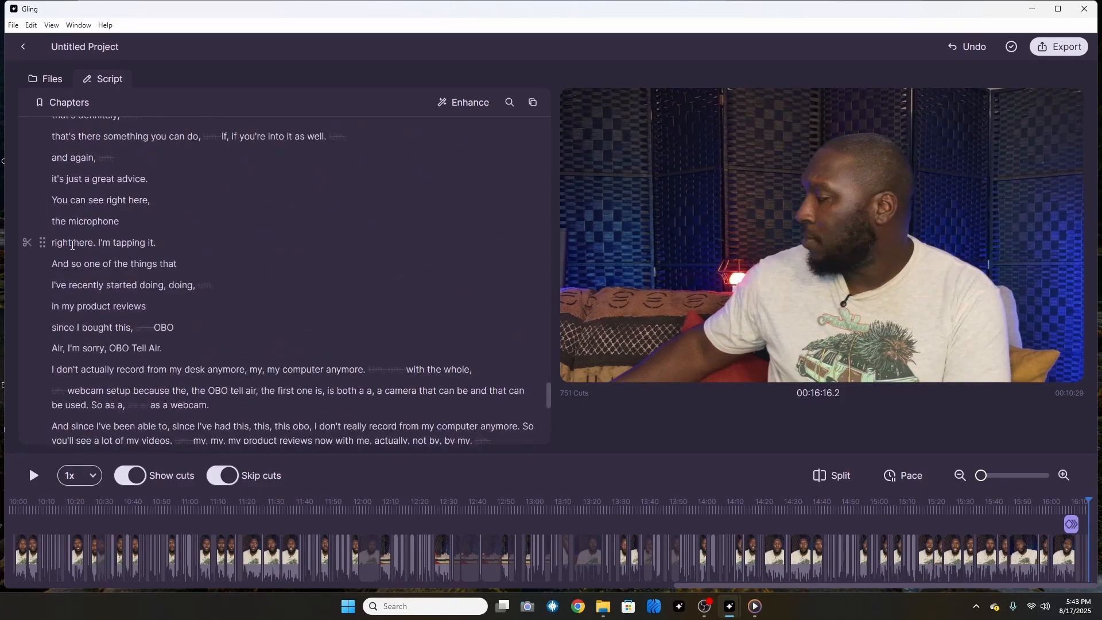
pyautogui.scroll(-3, 113, 307)
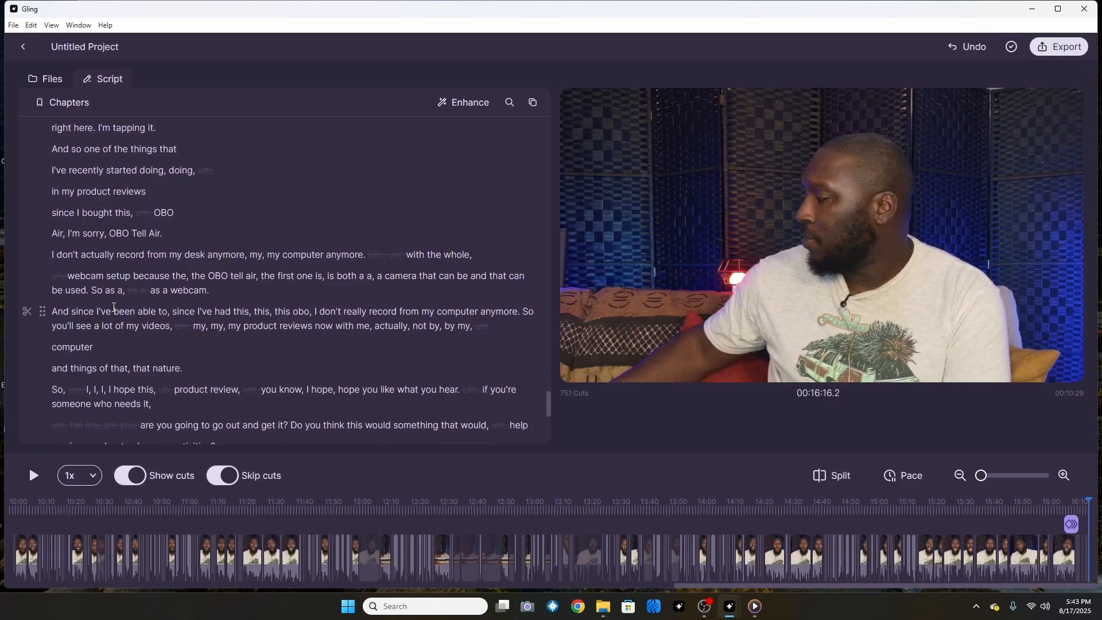
pyautogui.scroll(-1, 114, 307)
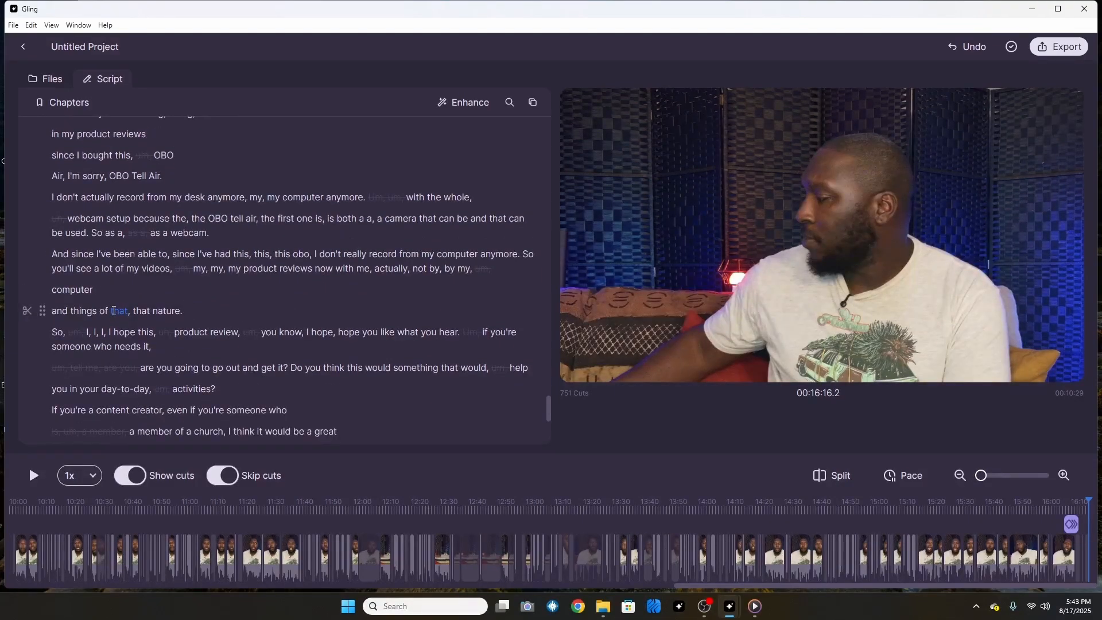
# - Cut the script line beginning "I don't actually record from my desk anymore" and restore it
pyautogui.scroll(1, 54, 232)
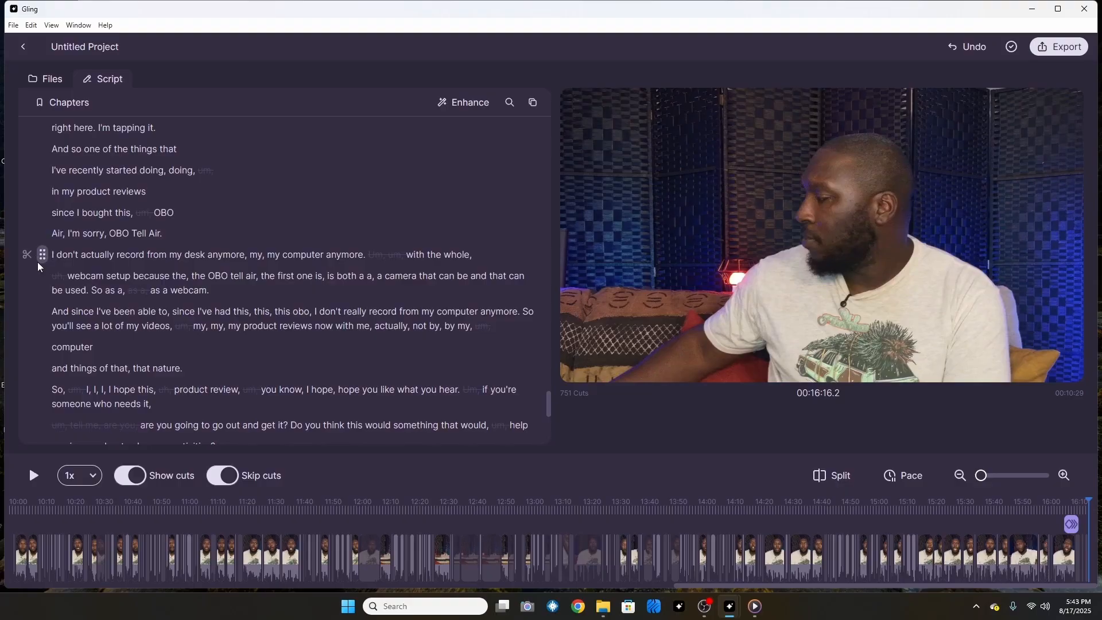
pyautogui.click(27, 254)
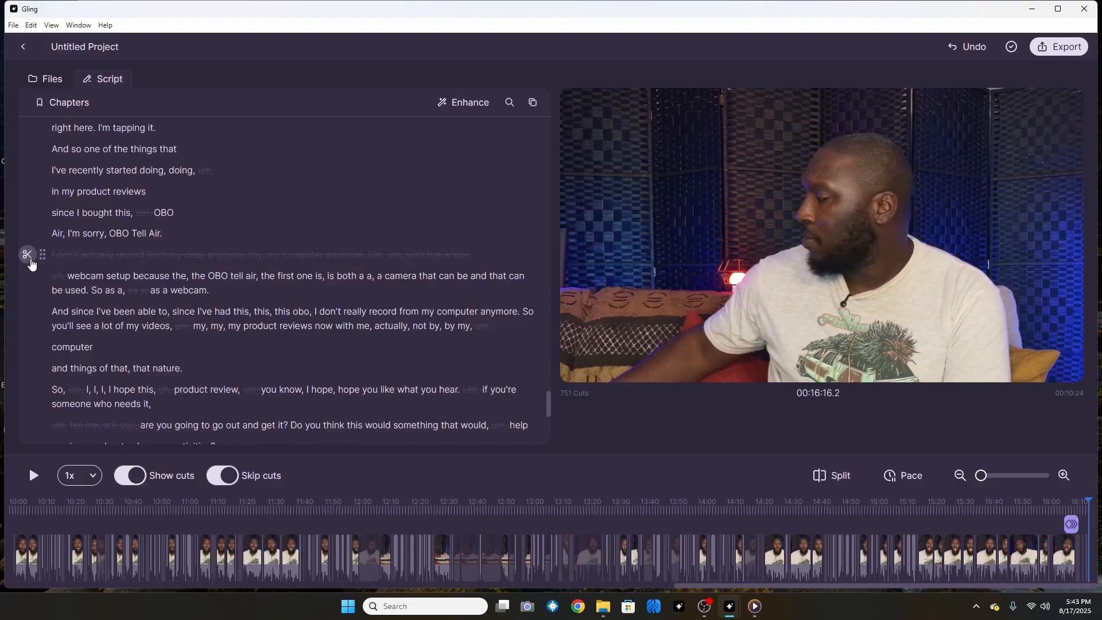
pyautogui.click(30, 259)
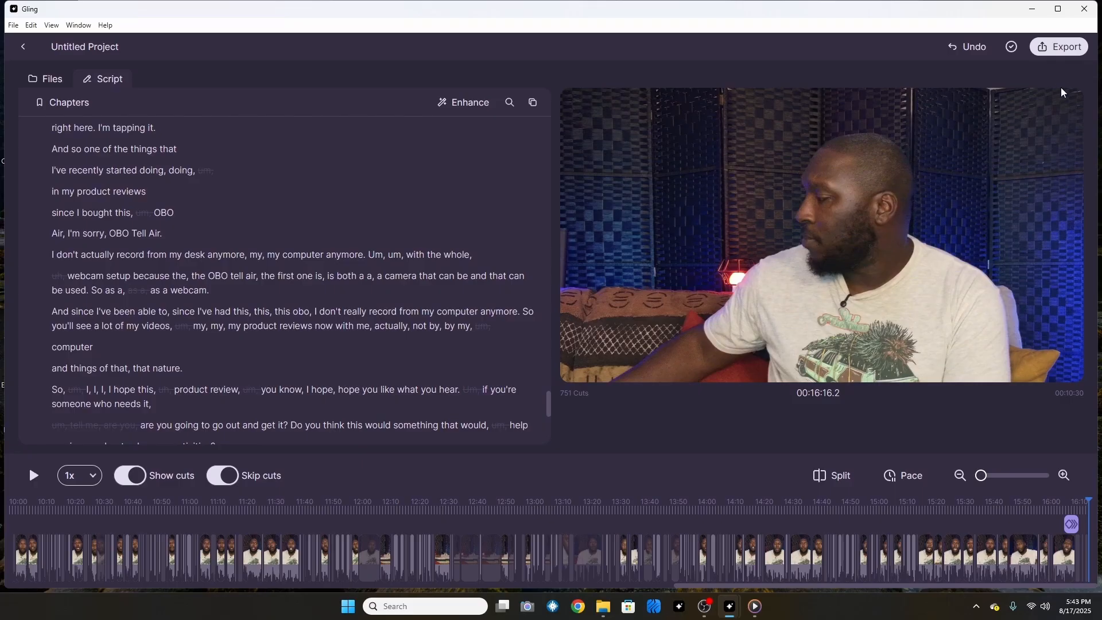
# - Export the edited project in Resolve format as Hollyland Lark M2S.fcpxml
pyautogui.click(1058, 52)
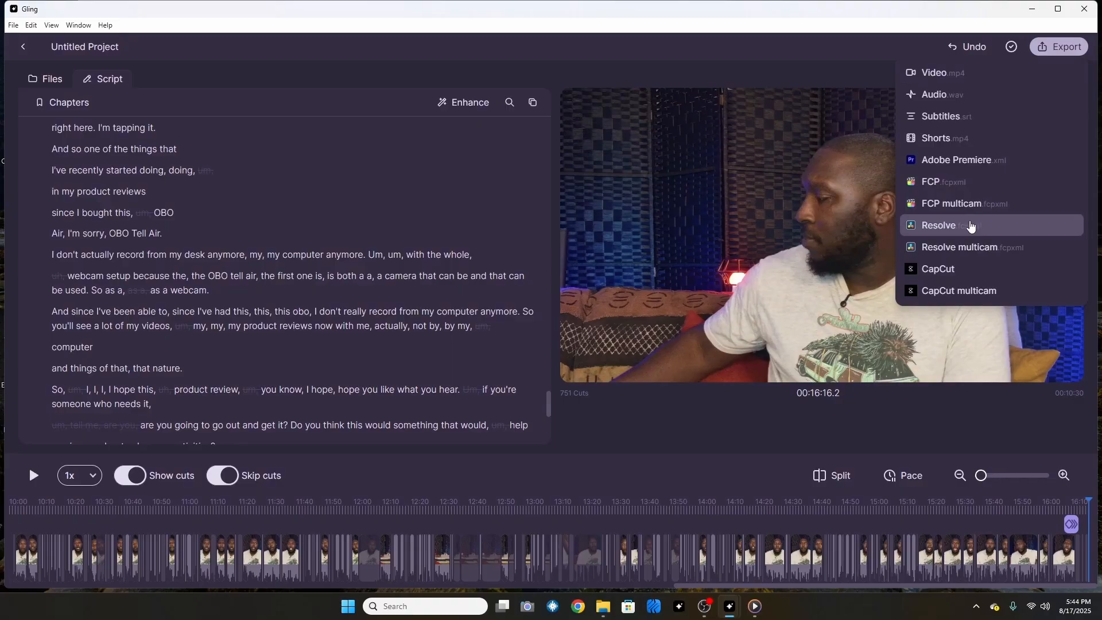
pyautogui.click(924, 225)
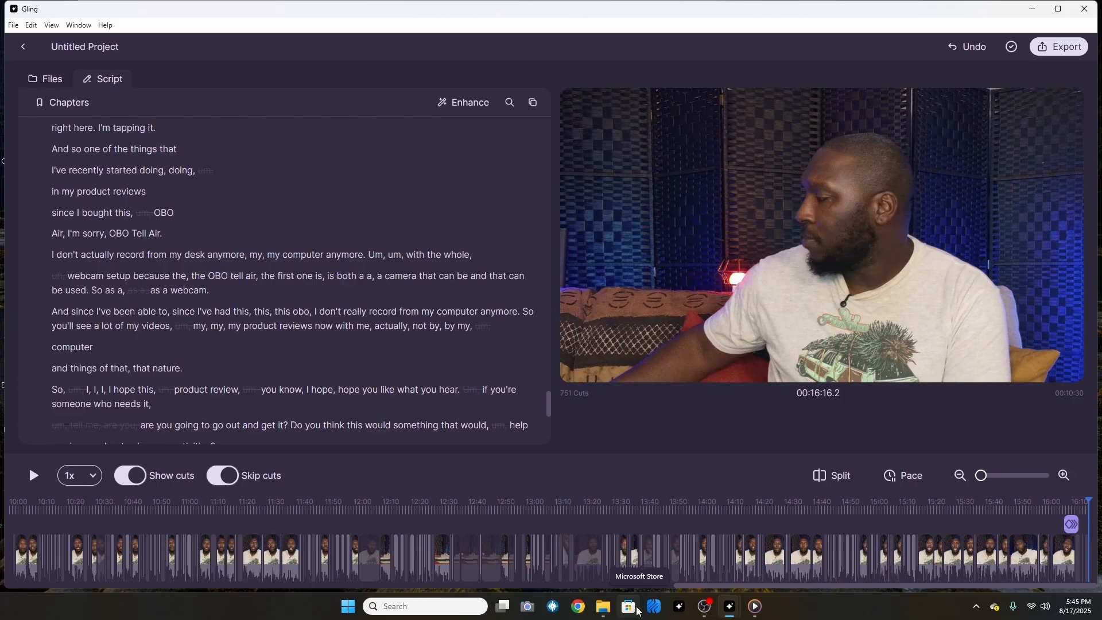
# - Export the edited project as an MP4 video named H.M2S in the Hollyland Lark M2S folder
pyautogui.click(1050, 54)
pyautogui.click(968, 78)
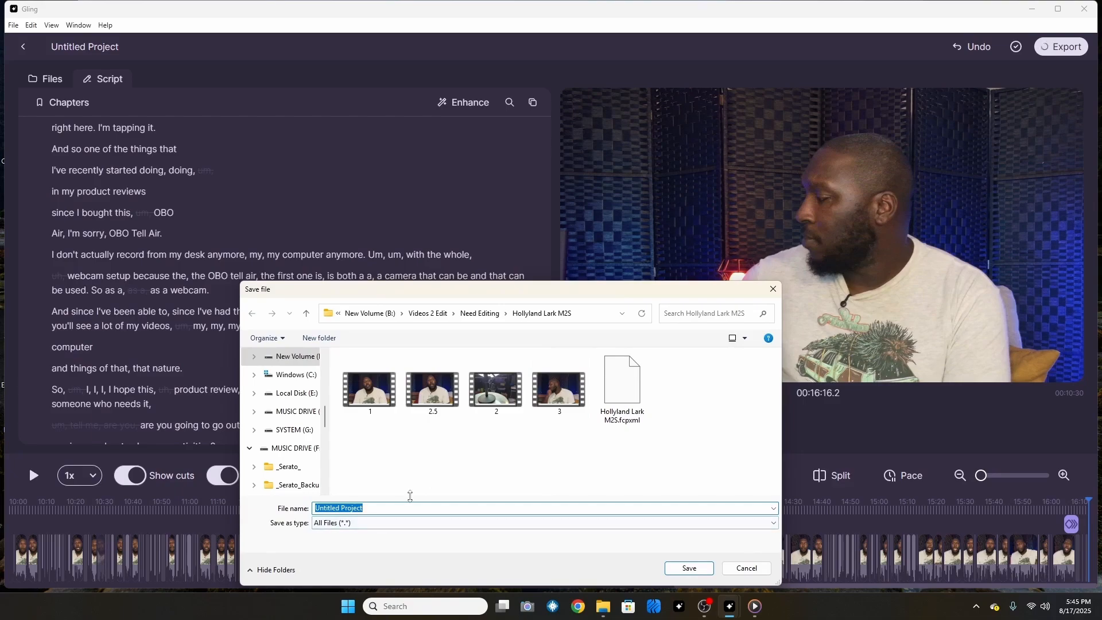
pyautogui.press('BackSpace')
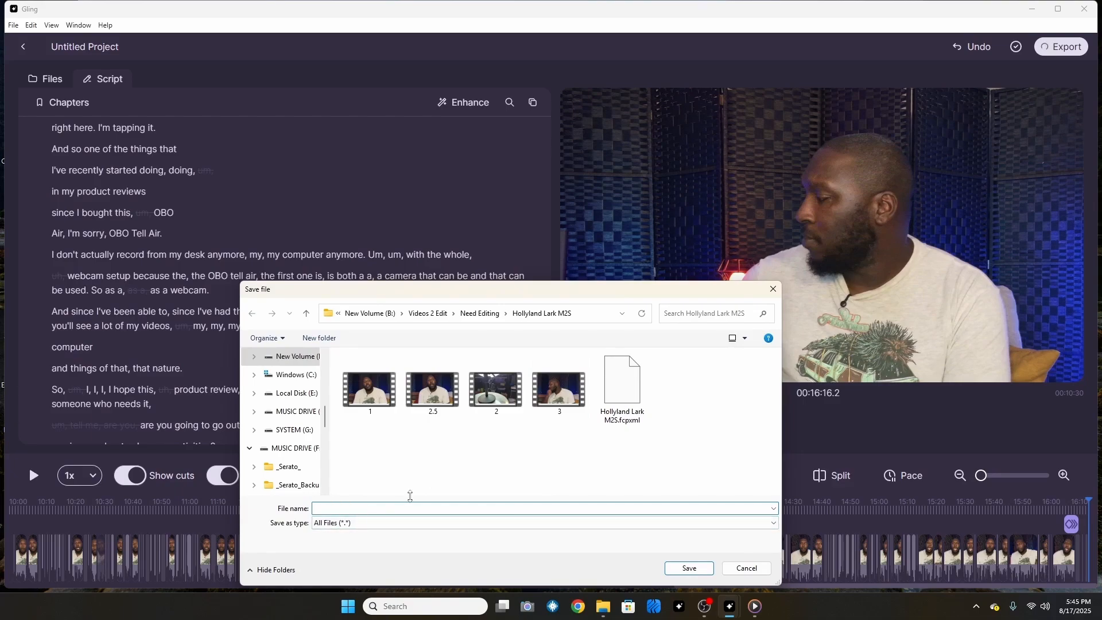
pyautogui.write('H.M2S')
pyautogui.click(689, 568)
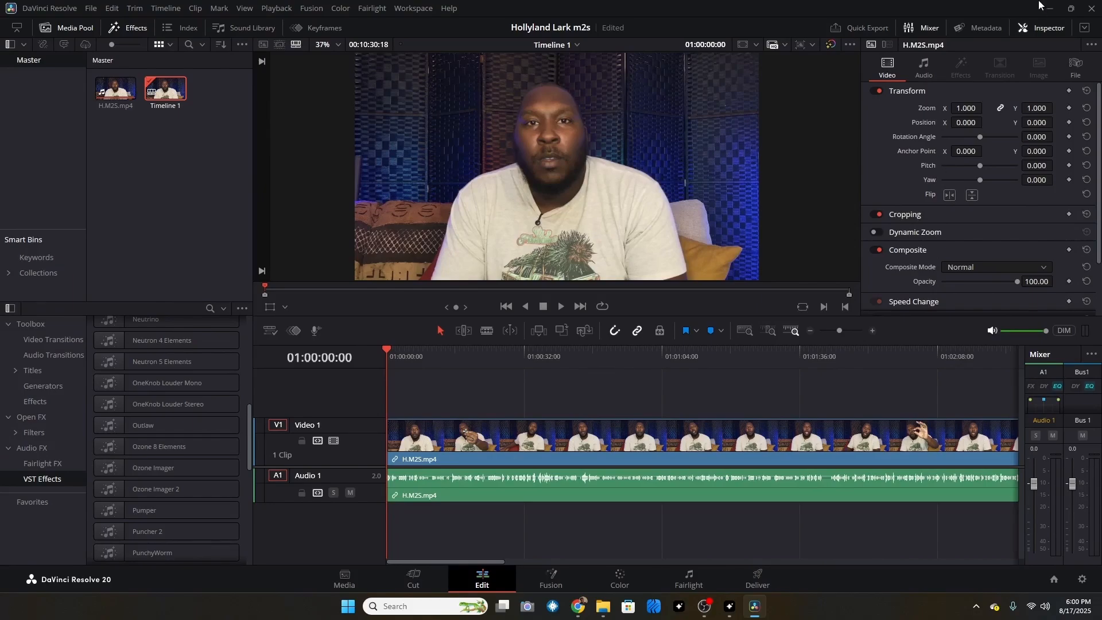
# - Switch from DaVinci Resolve to Gling and view the available export formats
pyautogui.click(1048, 8)
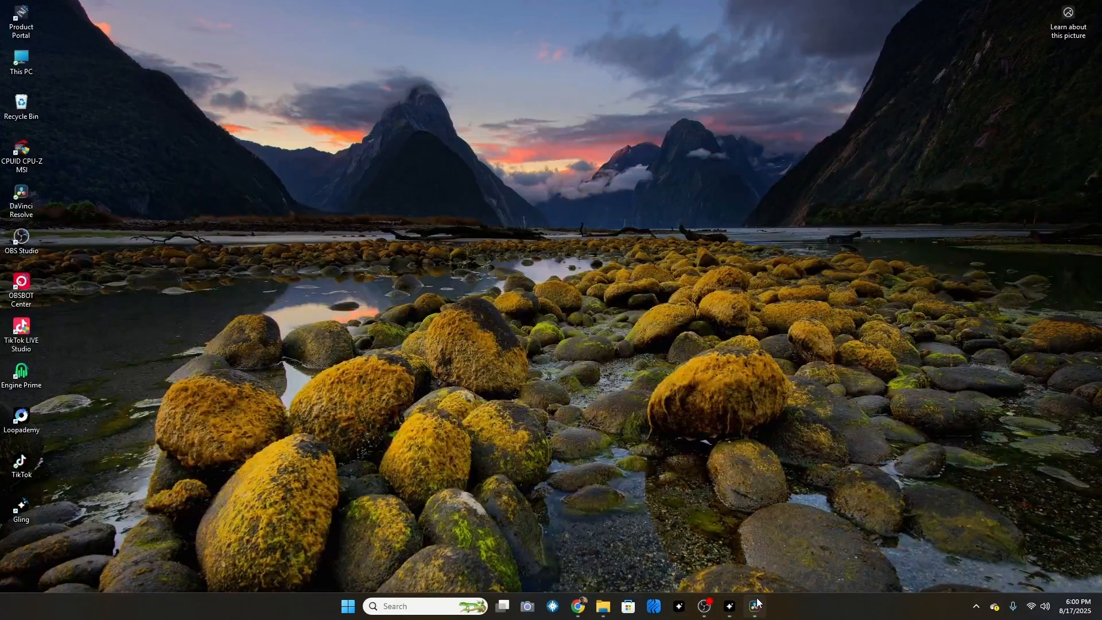
pyautogui.click(729, 606)
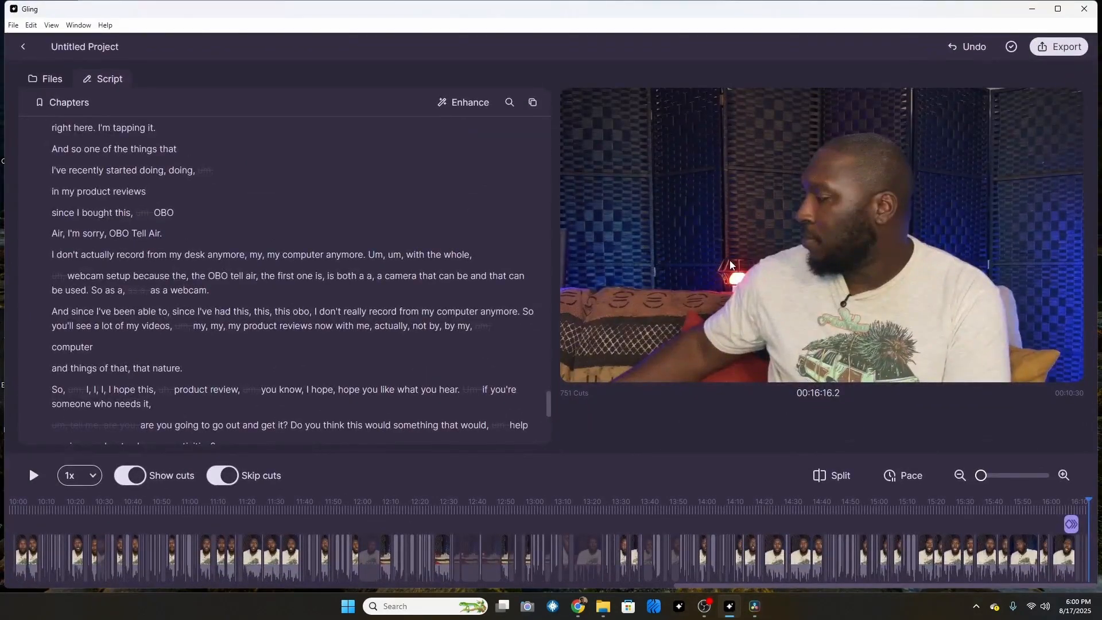
pyautogui.click(1058, 47)
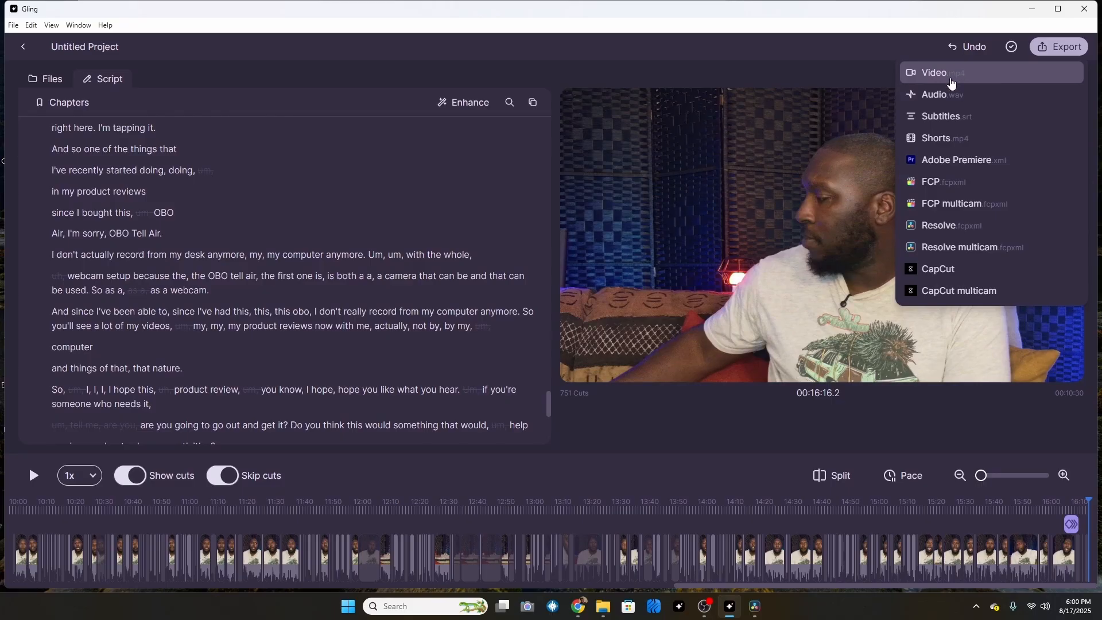
pyautogui.click(1035, 9)
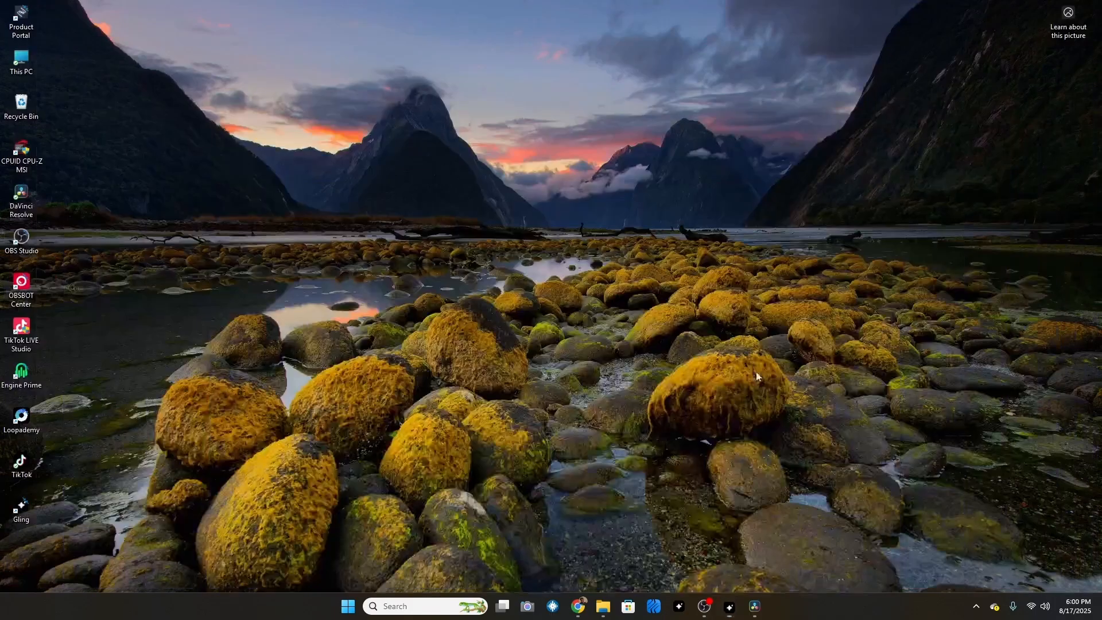
# - Switch to DaVinci Resolve and delete the H.M2S.mp4 clip from Timeline 1
pyautogui.click(751, 604)
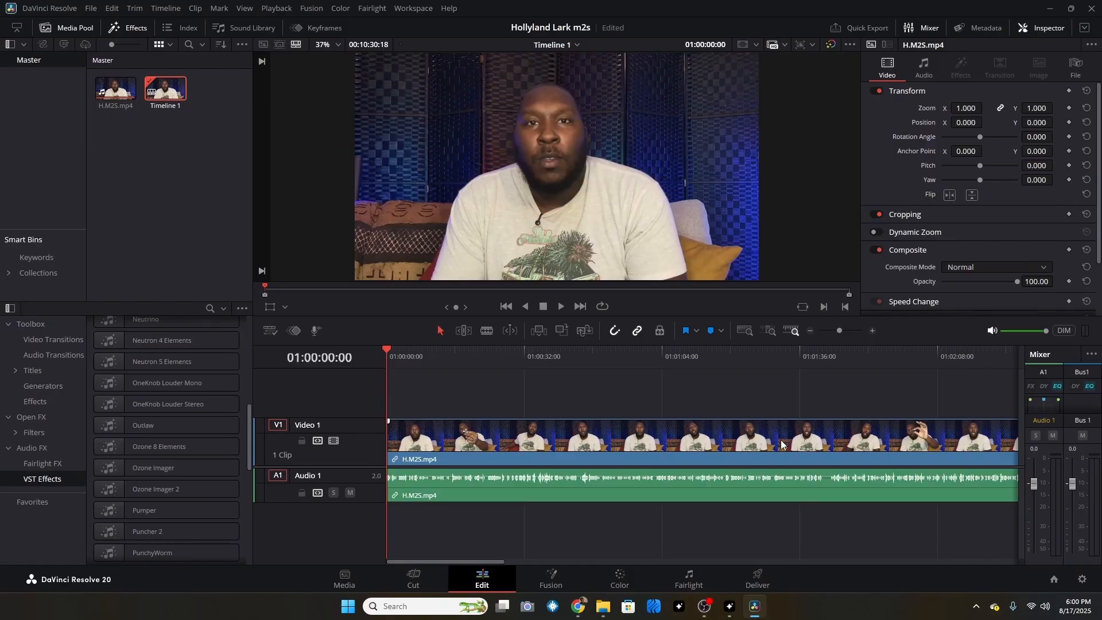
pyautogui.rightClick(809, 435)
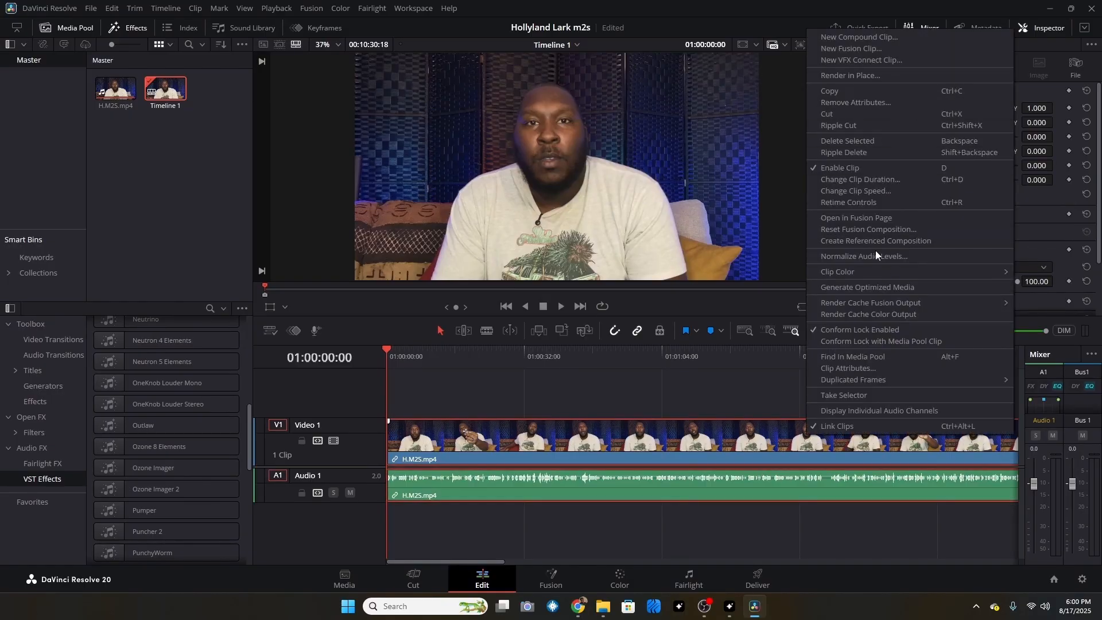
pyautogui.press('BackSpace')
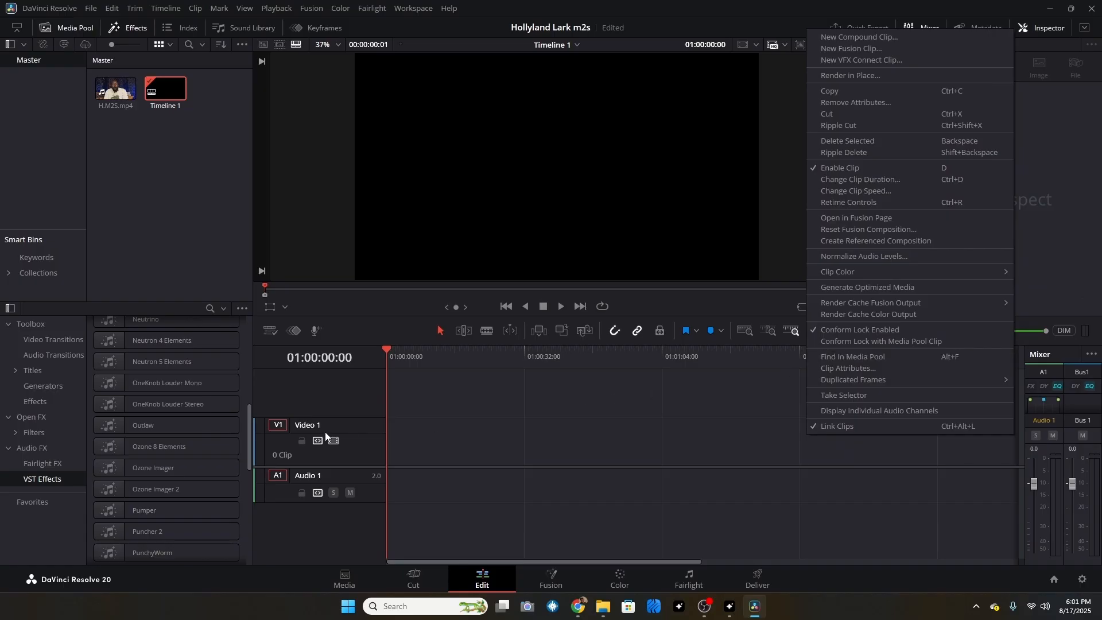
# - Add the H.M2S video from the Hollyland Lark M2S folder to the start of the Video 1 track
pyautogui.click(613, 616)
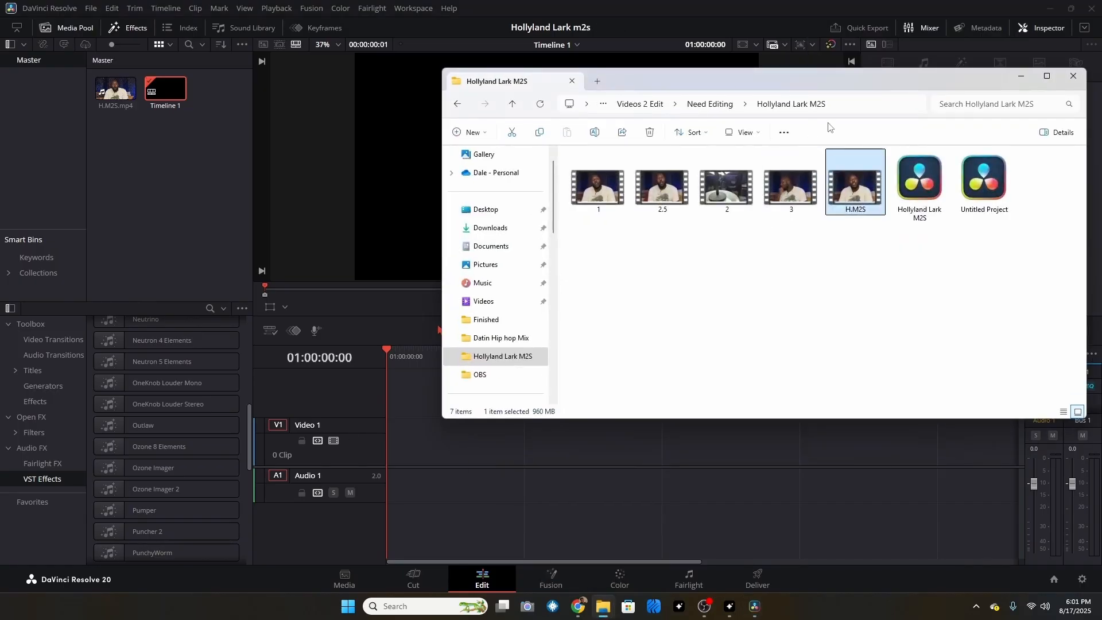
pyautogui.moveTo(863, 180); pyautogui.dragTo(390, 445)
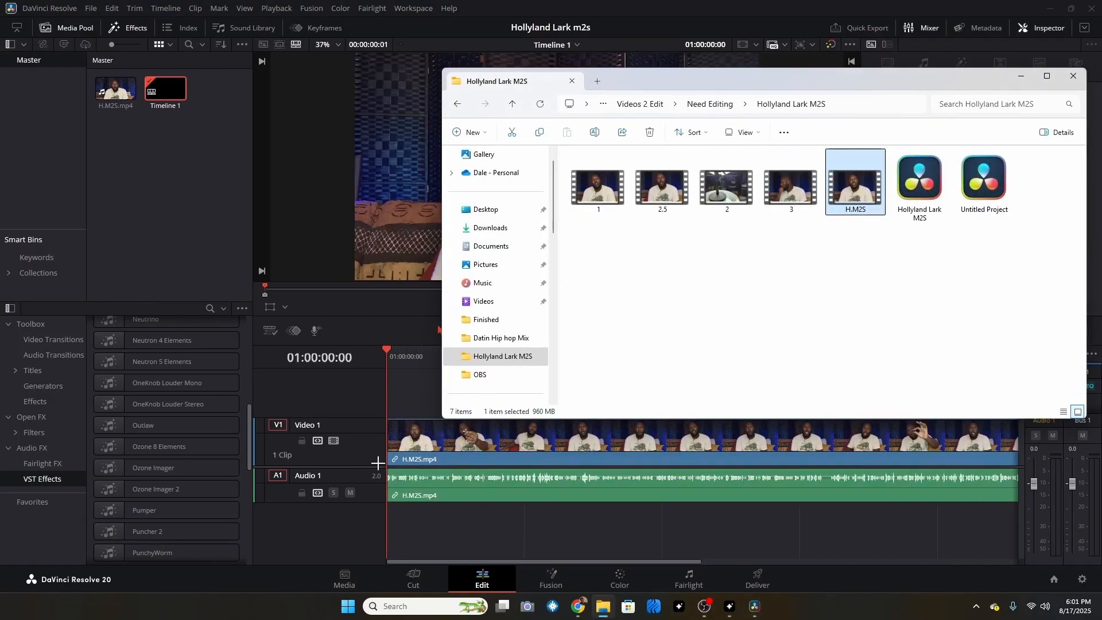
pyautogui.click(470, 448)
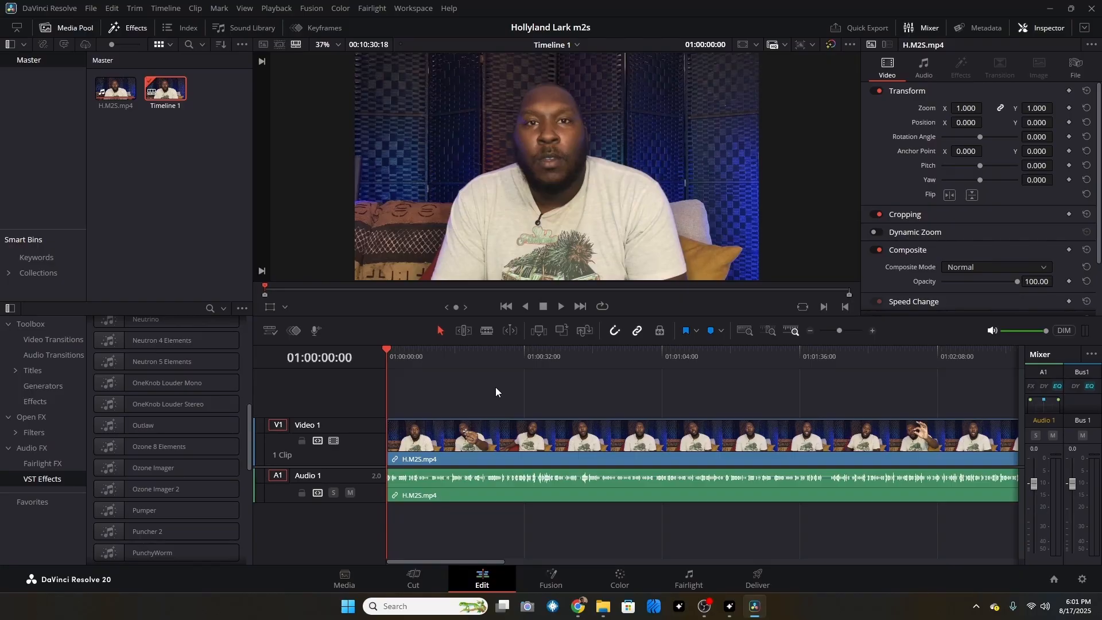
# - Switch to Gling and leave the open project for the project overview
pyautogui.click(729, 605)
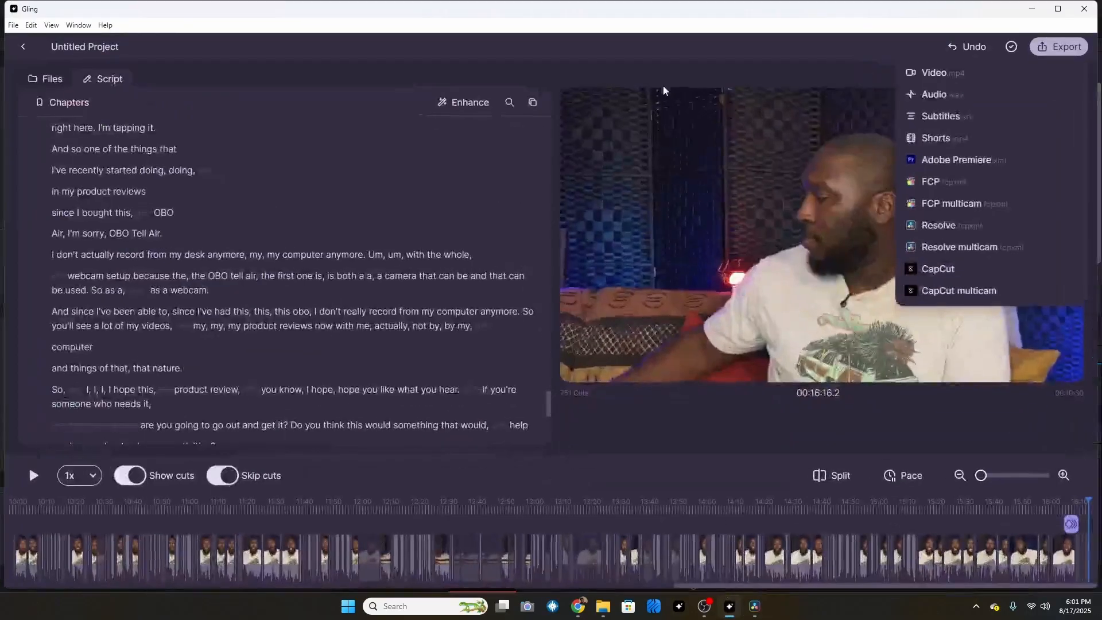
pyautogui.click(23, 47)
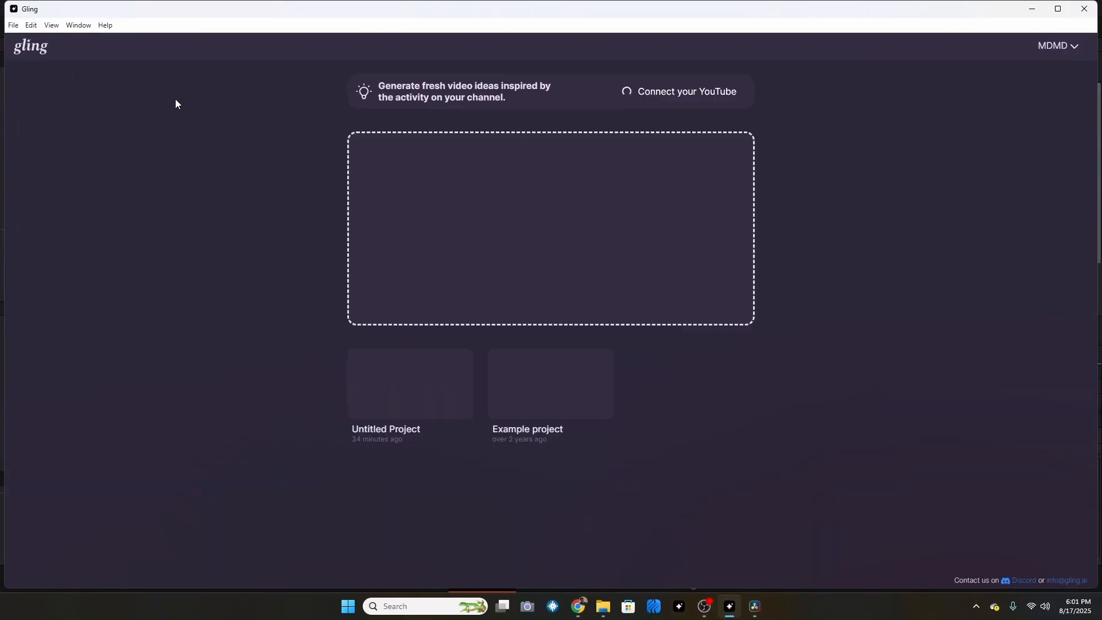